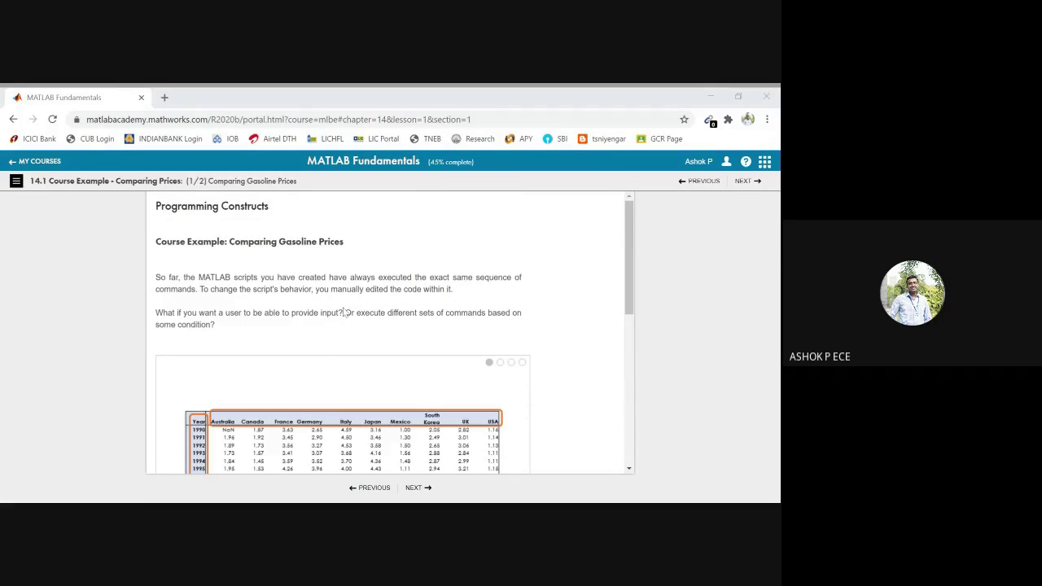
# - Highlight and read the introductory paragraphs about asking users for input
pyautogui.click(154, 318)
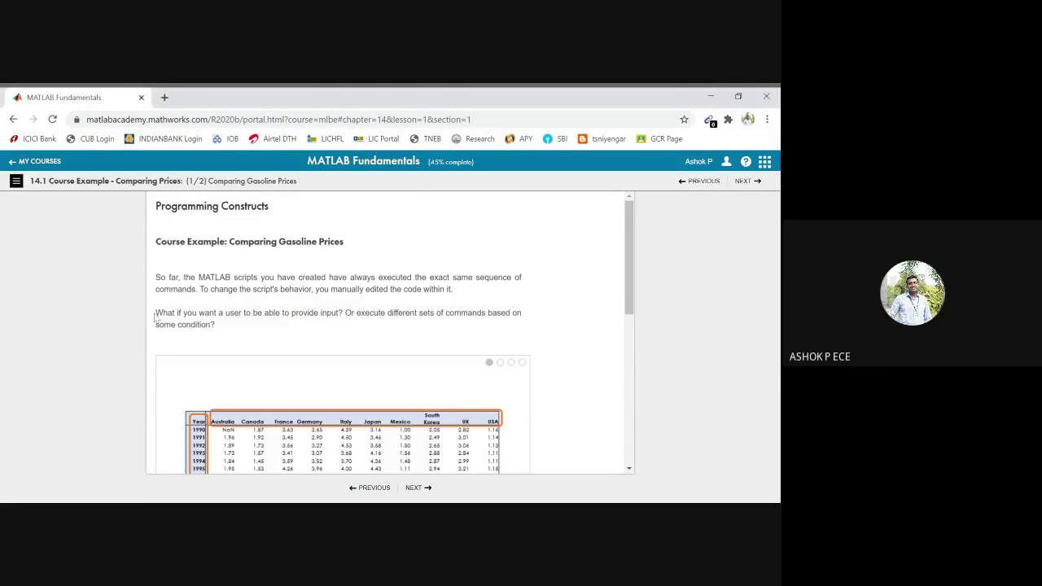
pyautogui.moveTo(154, 318); pyautogui.dragTo(262, 331)
pyautogui.click(262, 331)
pyautogui.moveTo(153, 277); pyautogui.dragTo(233, 338)
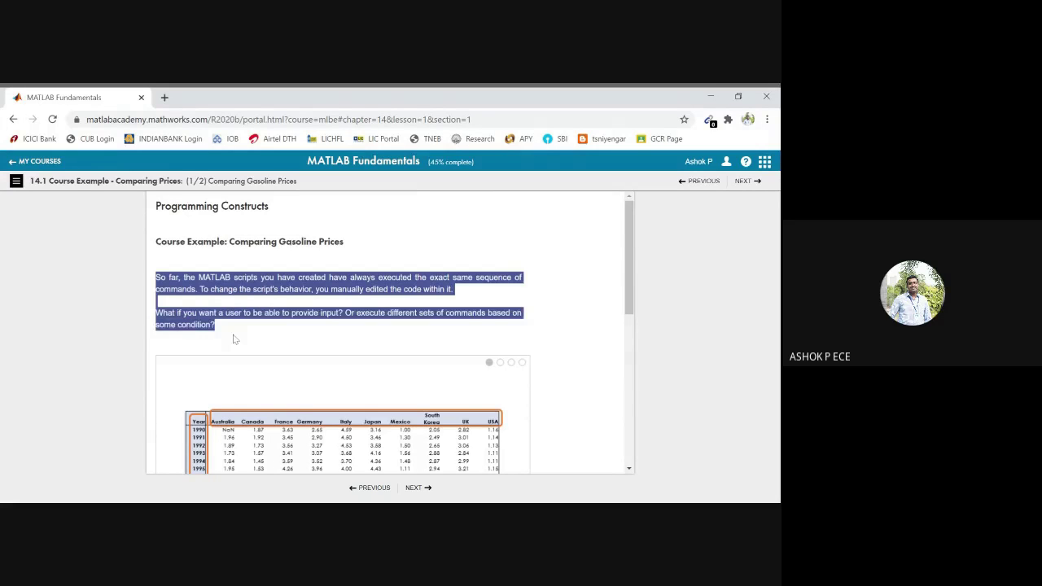
pyautogui.scroll(-5, 421, 320)
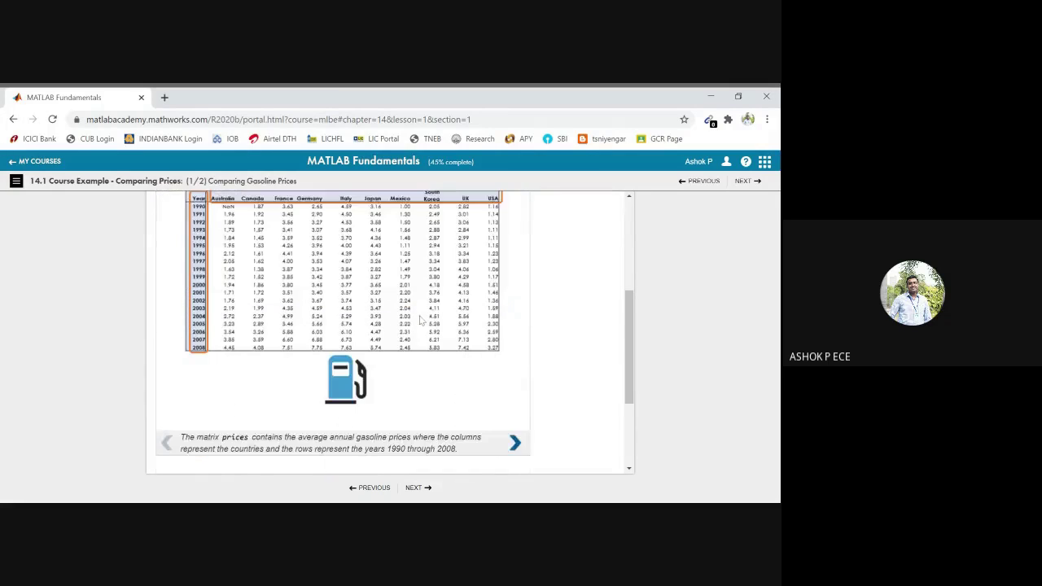
pyautogui.scroll(-1, 421, 320)
pyautogui.scroll(-3, 420, 320)
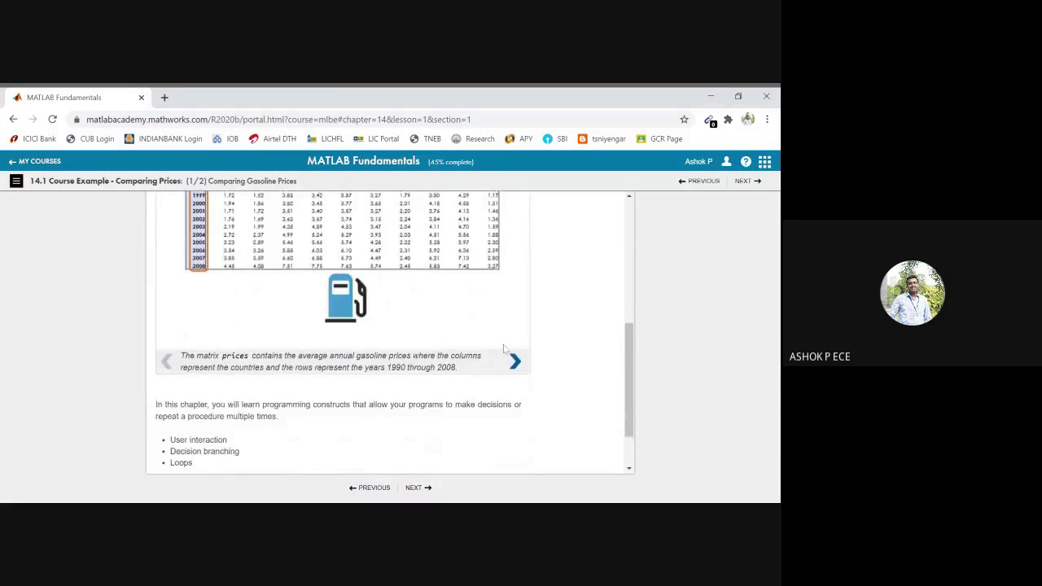
pyautogui.scroll(6, 513, 354)
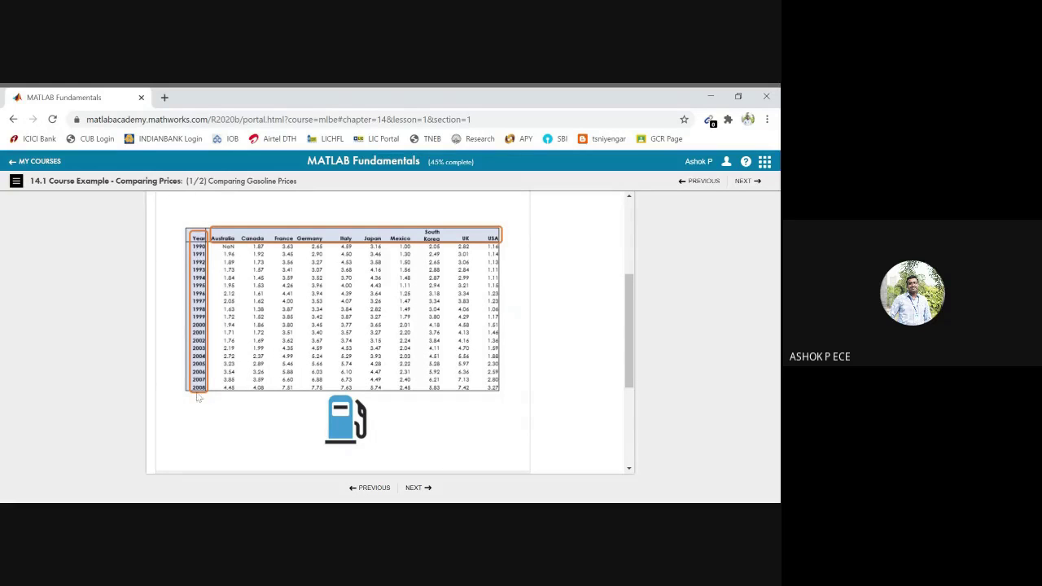
pyautogui.scroll(1, 342, 407)
pyautogui.scroll(-1, 361, 456)
pyautogui.scroll(-3, 335, 370)
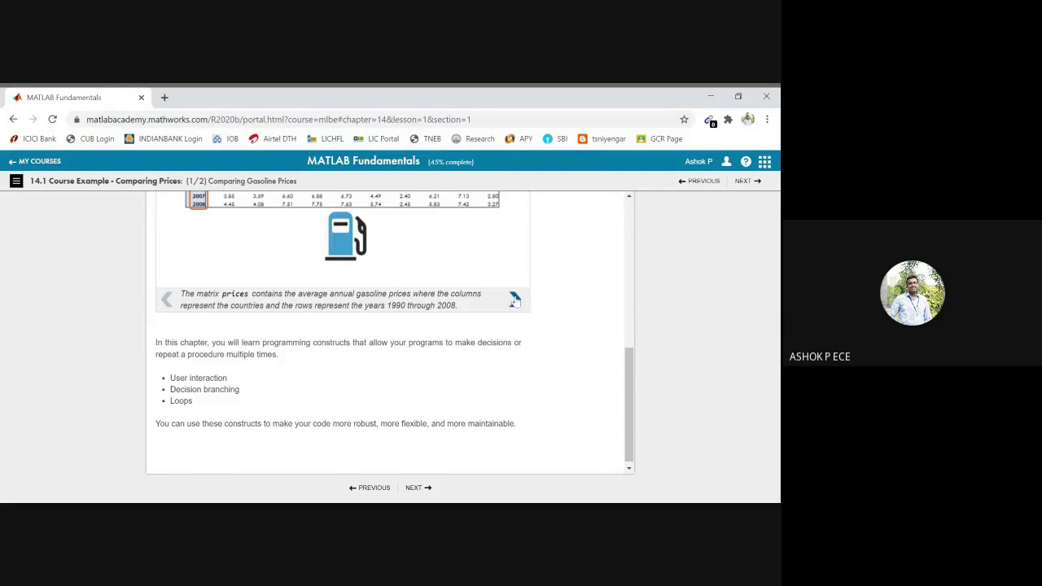
# - Advance the slideshow to the France gas price plot
pyautogui.click(514, 299)
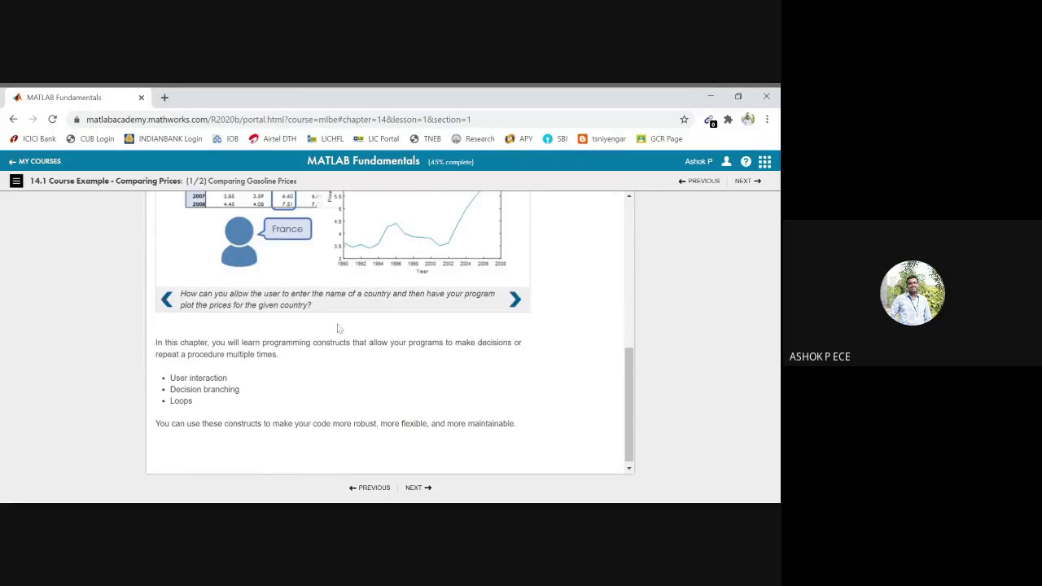
pyautogui.scroll(3, 339, 328)
pyautogui.scroll(-1, 379, 321)
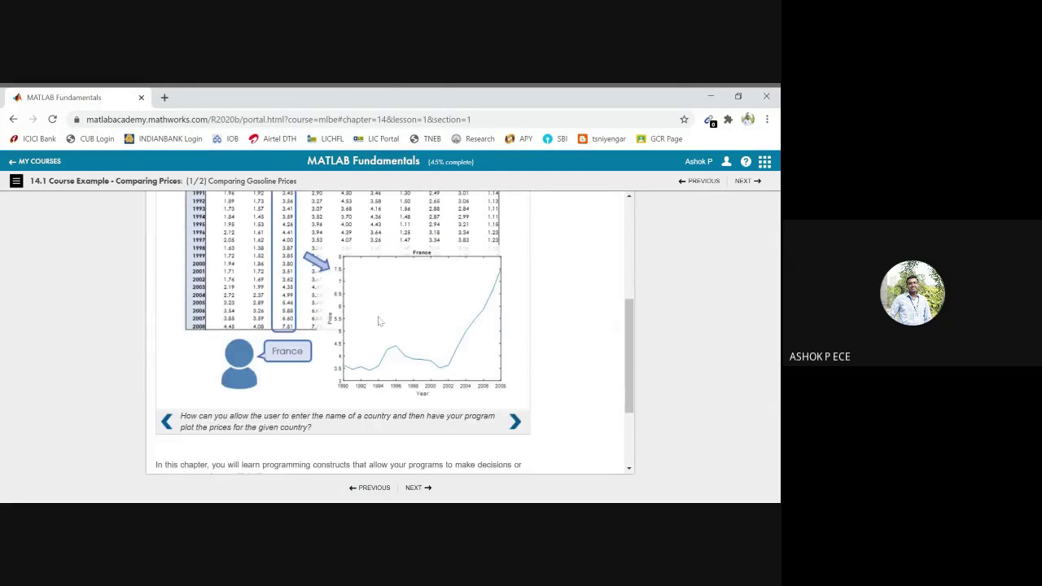
pyautogui.scroll(1, 441, 344)
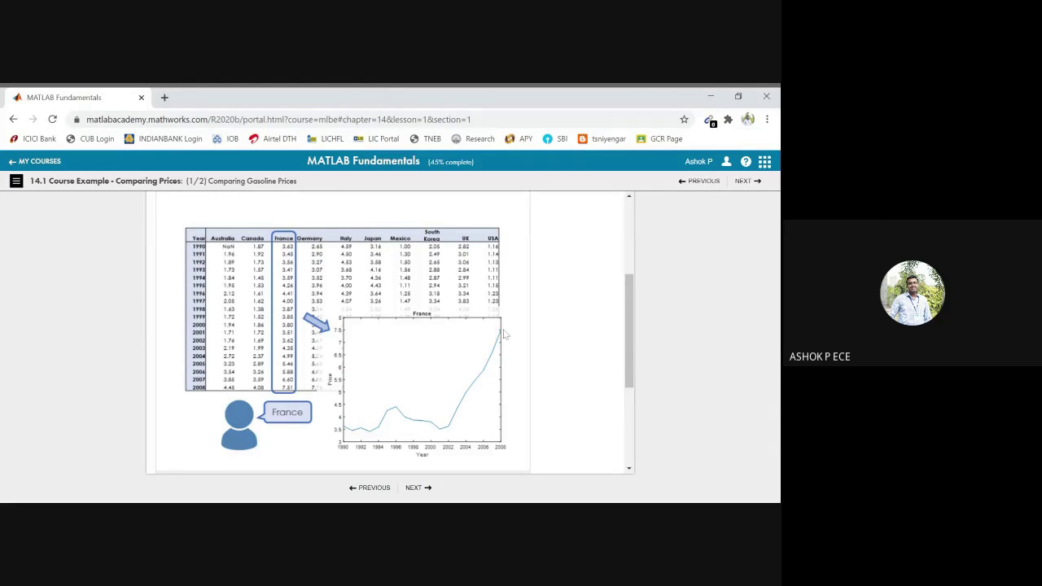
pyautogui.scroll(-1, 504, 413)
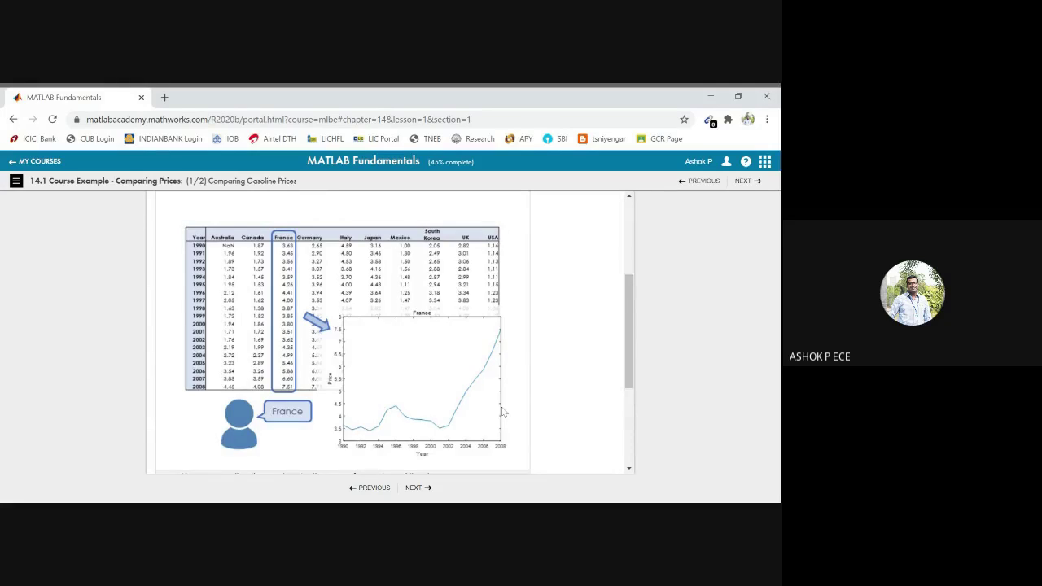
pyautogui.scroll(-1, 504, 413)
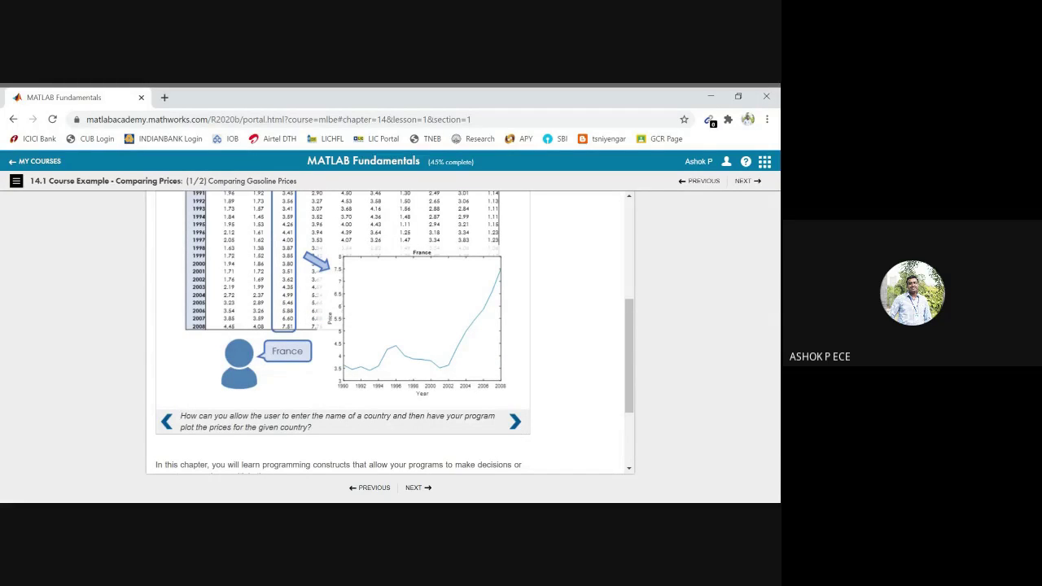
# - Advance the slideshow to the Peru invalid-input warning slide
pyautogui.click(516, 424)
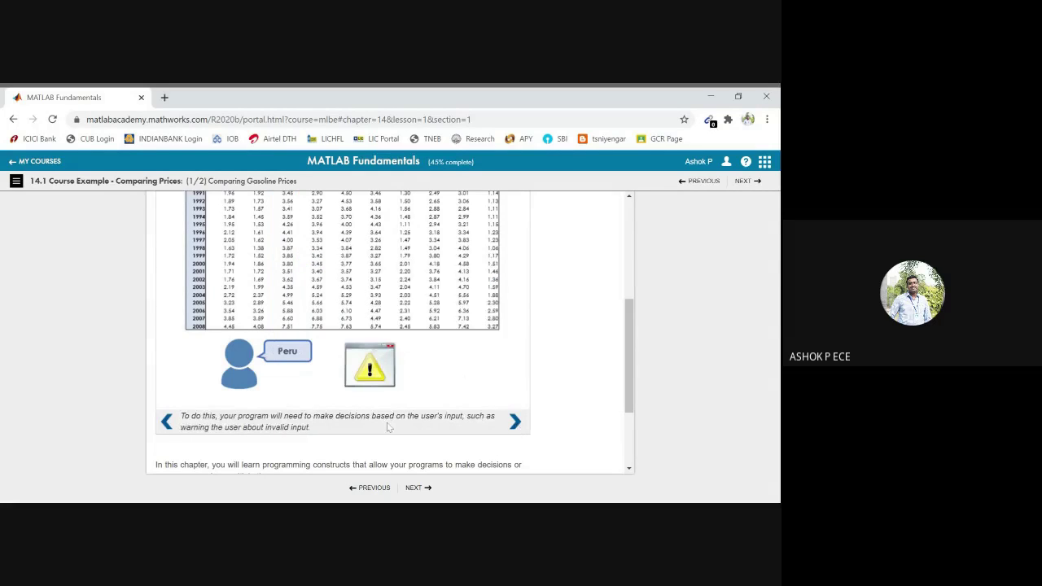
pyautogui.scroll(1, 516, 424)
pyautogui.scroll(-1, 454, 276)
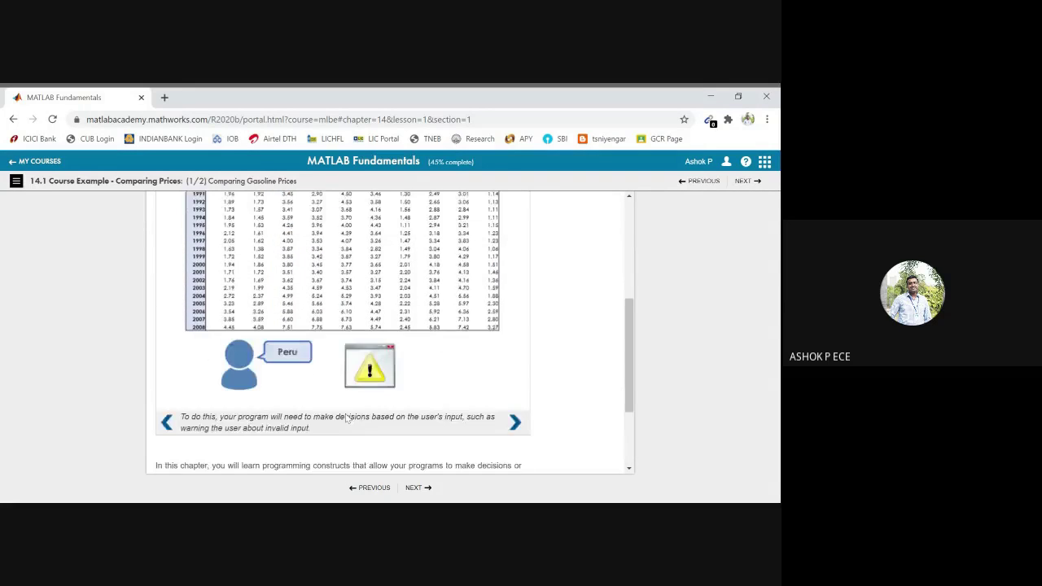
pyautogui.scroll(1, 454, 276)
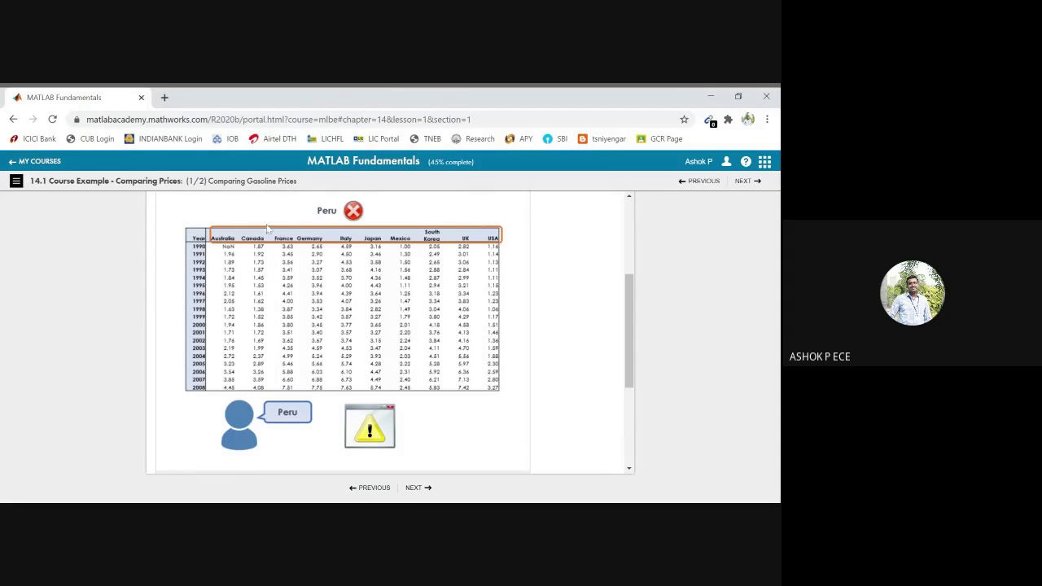
pyautogui.scroll(-1, 320, 321)
pyautogui.scroll(-1, 447, 340)
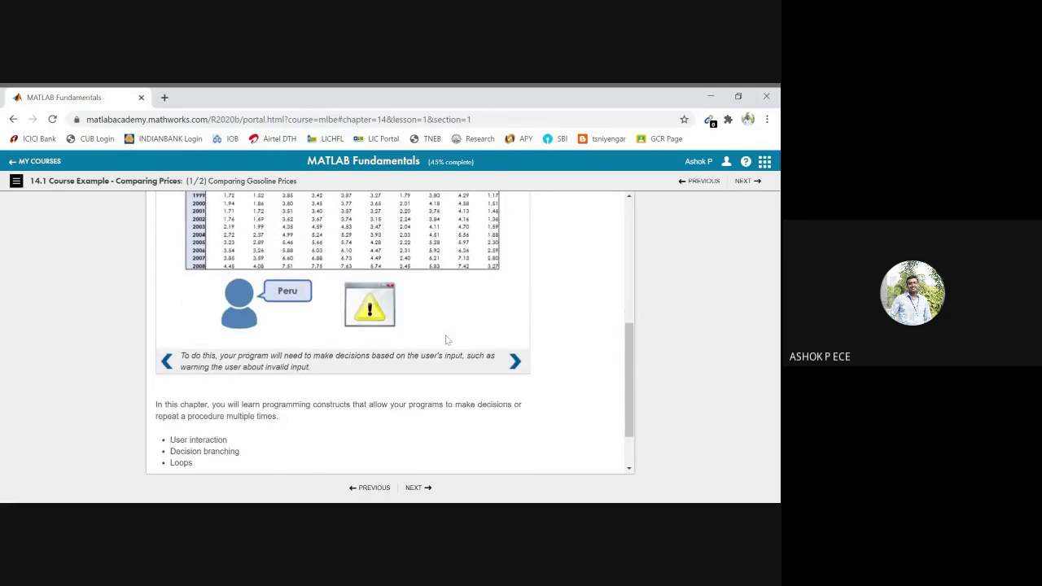
pyautogui.scroll(2, 446, 340)
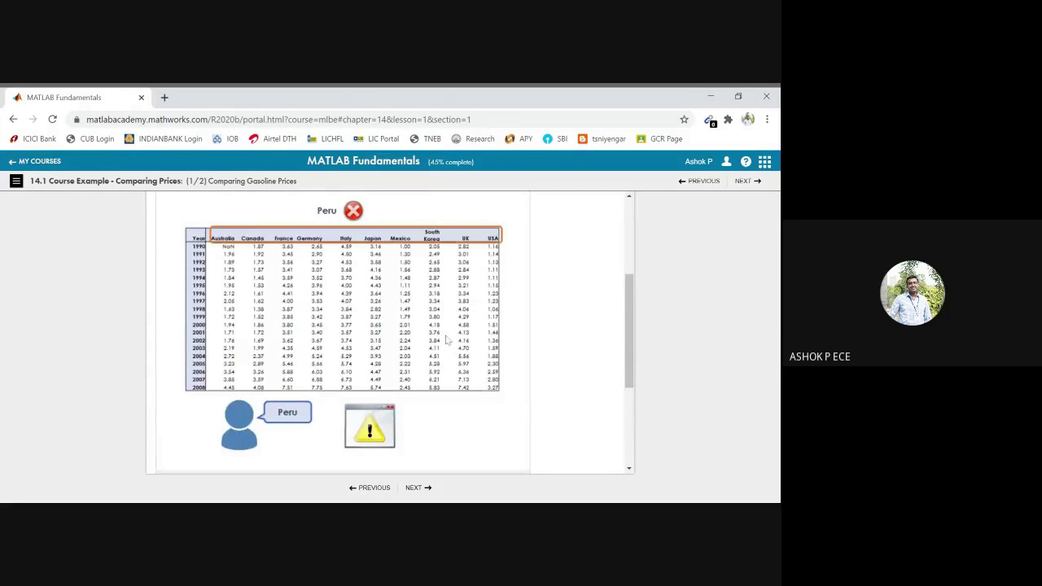
pyautogui.scroll(-1, 446, 341)
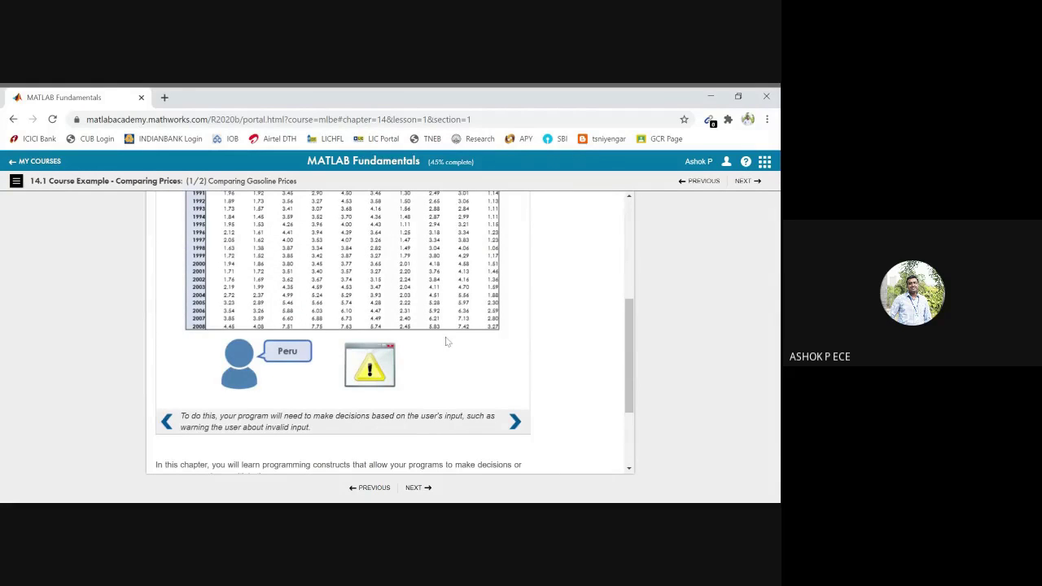
pyautogui.scroll(1, 446, 341)
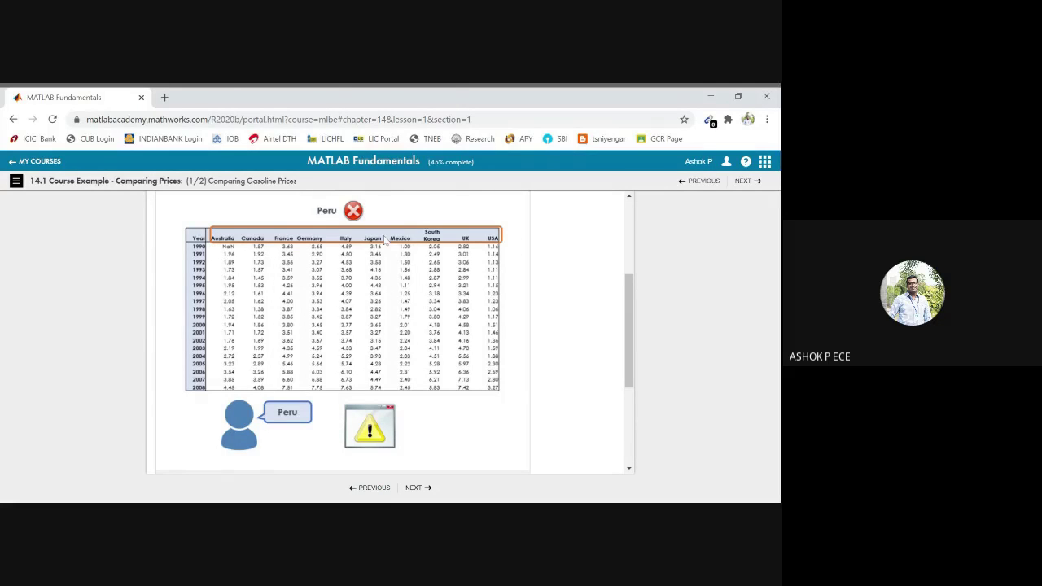
pyautogui.scroll(-2, 616, 354)
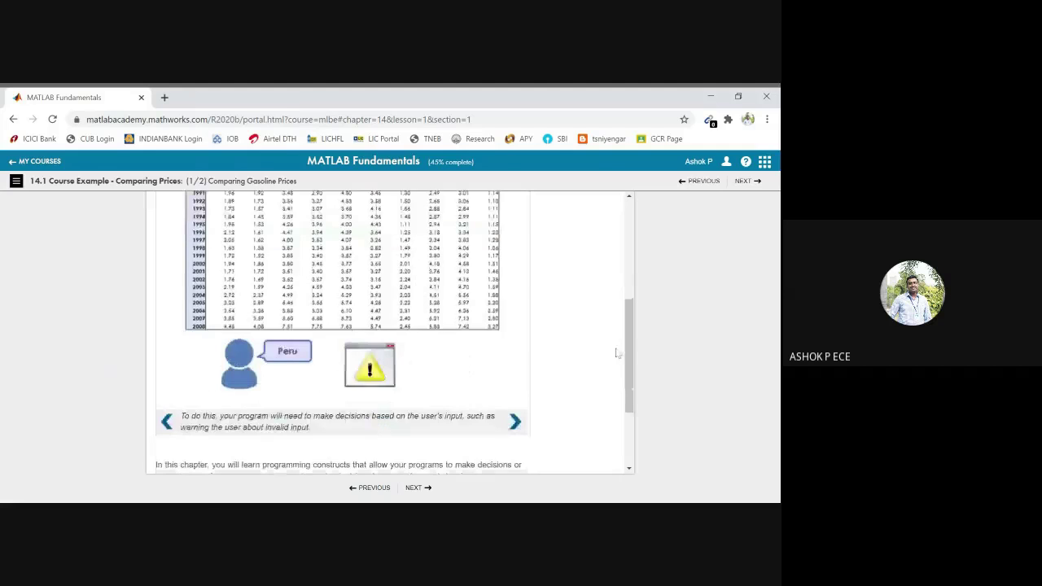
# - Advance to the final 'Linear Fit between Country Gas Prices' chart slide
pyautogui.click(515, 424)
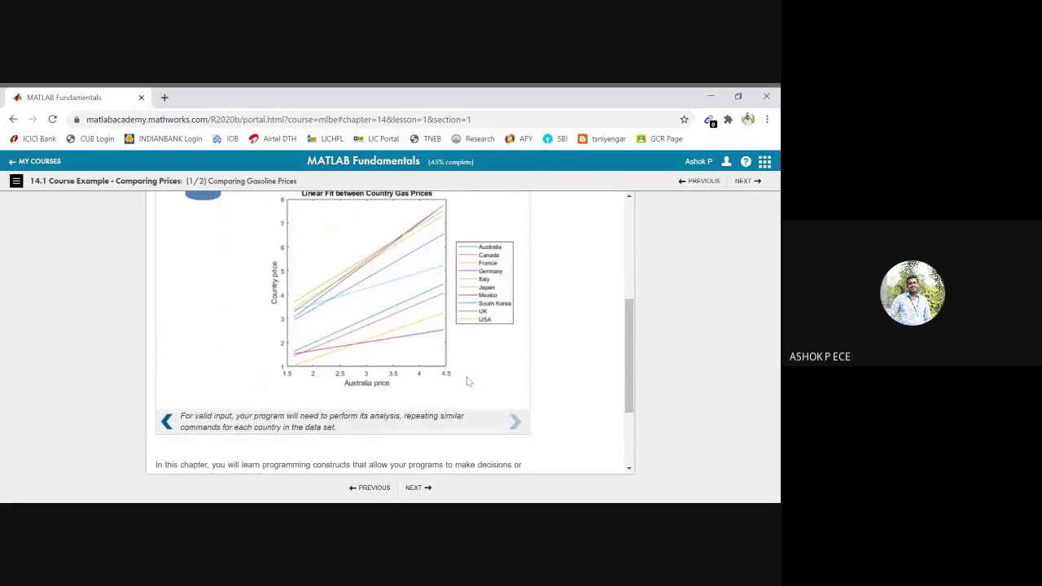
pyautogui.scroll(1, 356, 269)
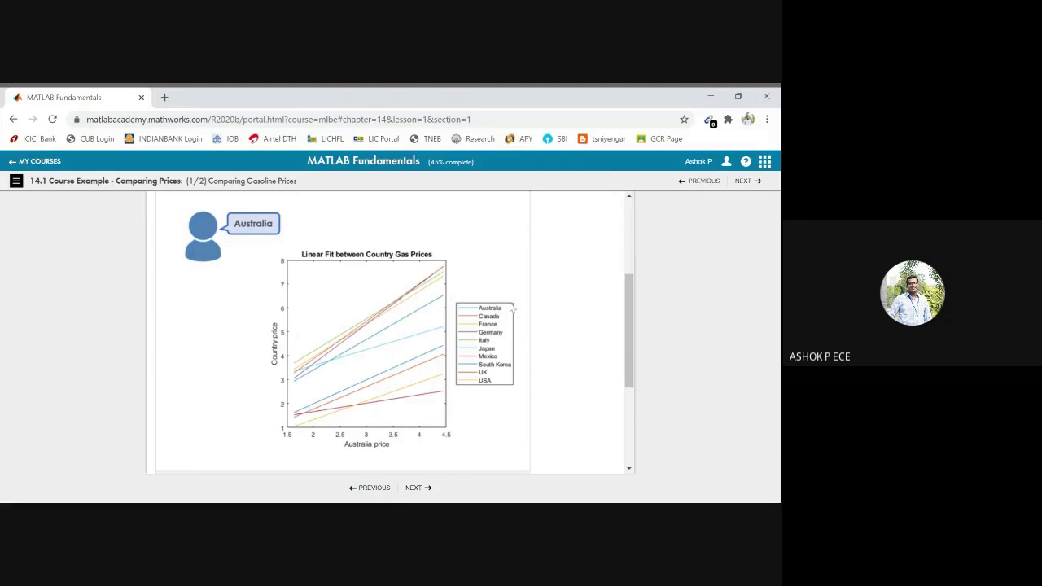
pyautogui.scroll(-2, 334, 399)
pyautogui.scroll(-1, 335, 399)
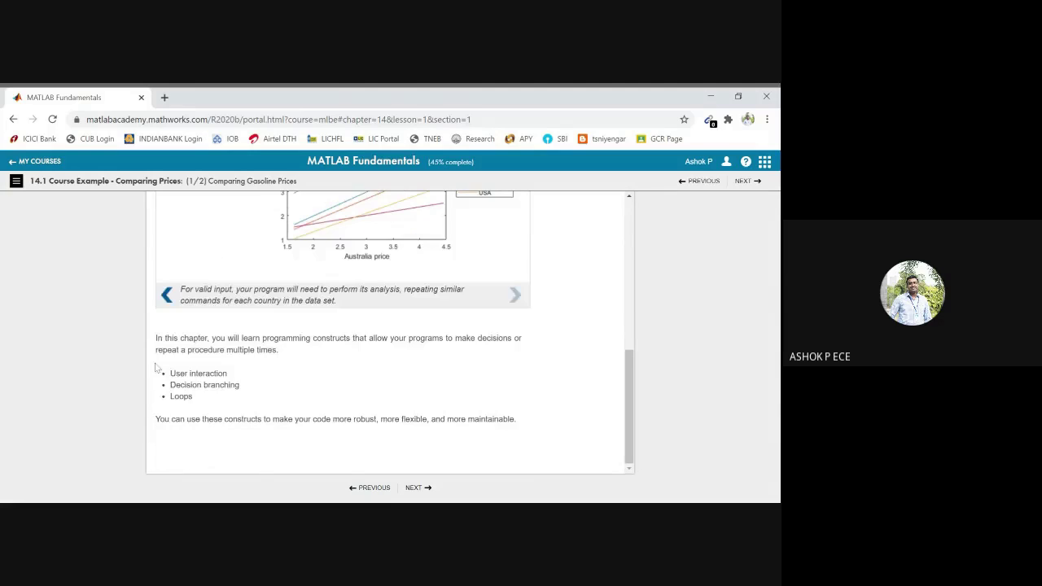
pyautogui.moveTo(151, 336); pyautogui.dragTo(279, 399)
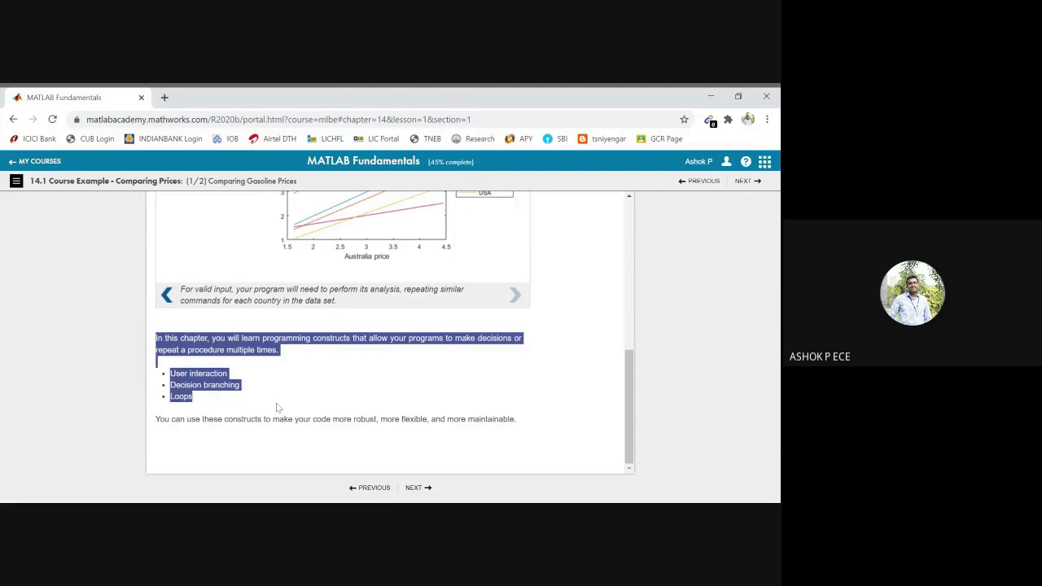
pyautogui.moveTo(227, 373); pyautogui.dragTo(170, 373)
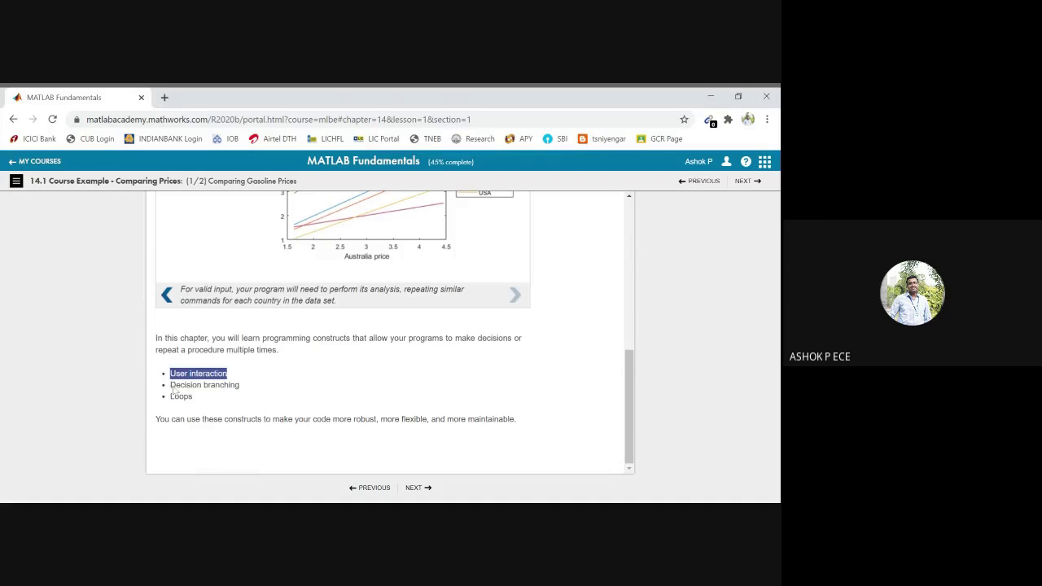
pyautogui.moveTo(170, 385); pyautogui.dragTo(240, 385)
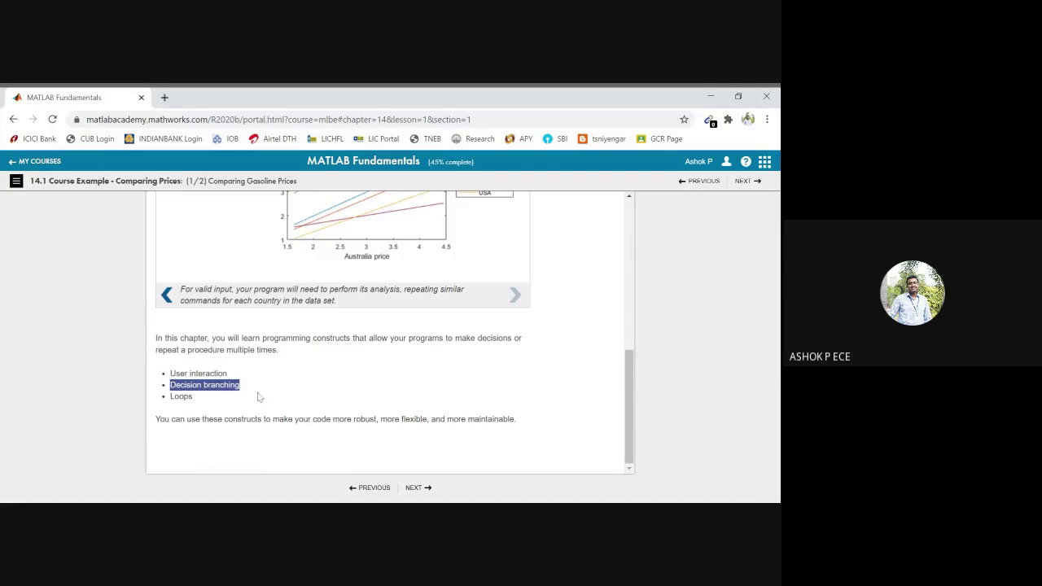
pyautogui.moveTo(170, 396); pyautogui.dragTo(193, 396)
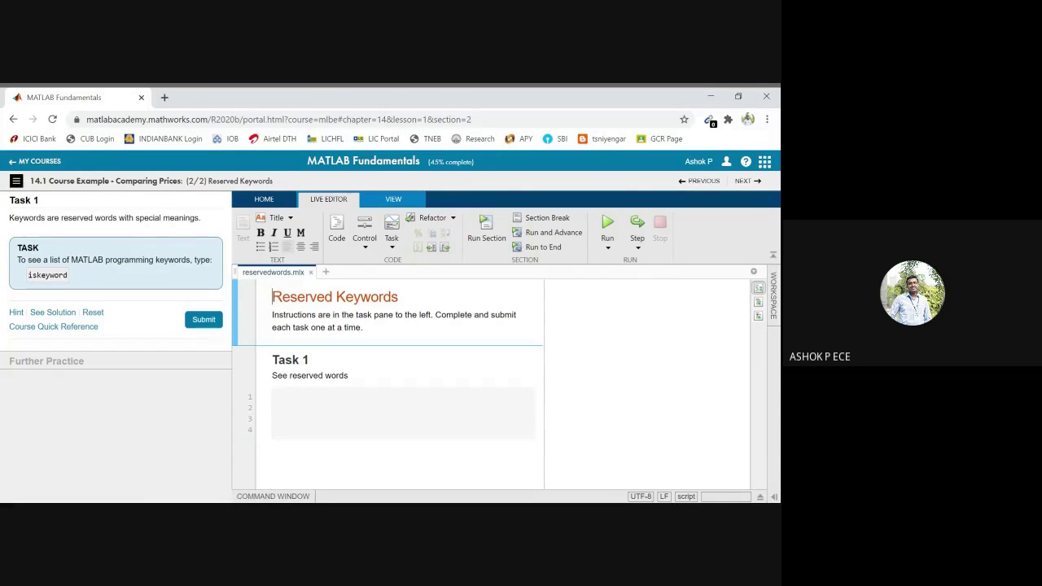
# - Enter iskeyword in the Task 1 code block and submit it for checking
pyautogui.doubleClick(47, 275)
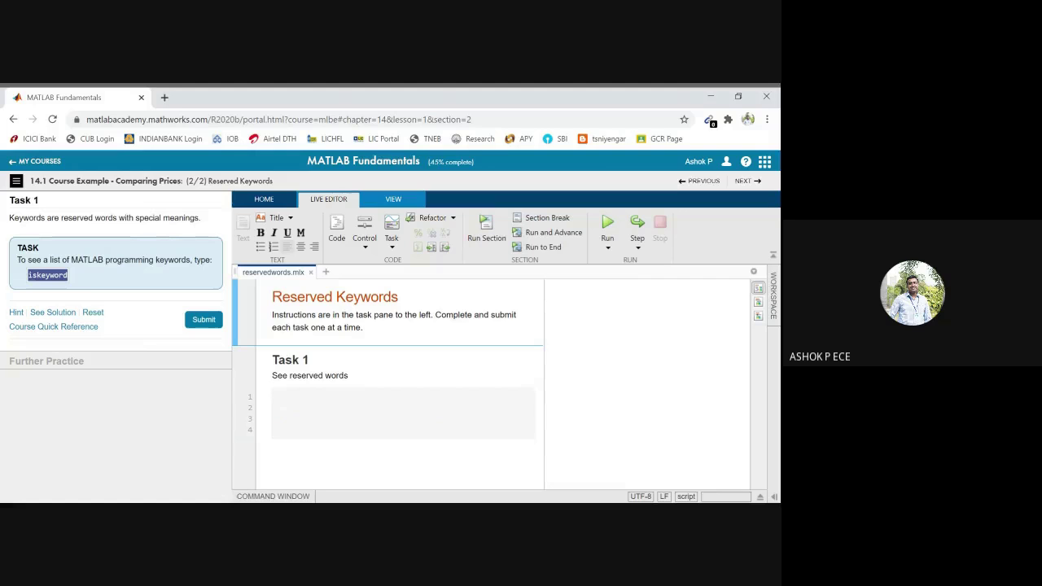
pyautogui.click(280, 396)
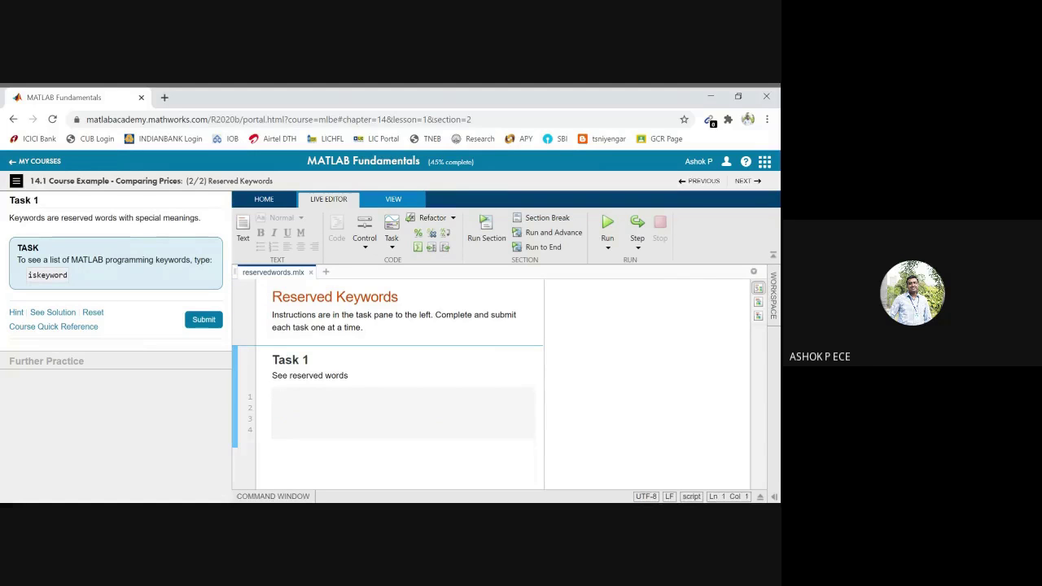
pyautogui.write('iskeyword')
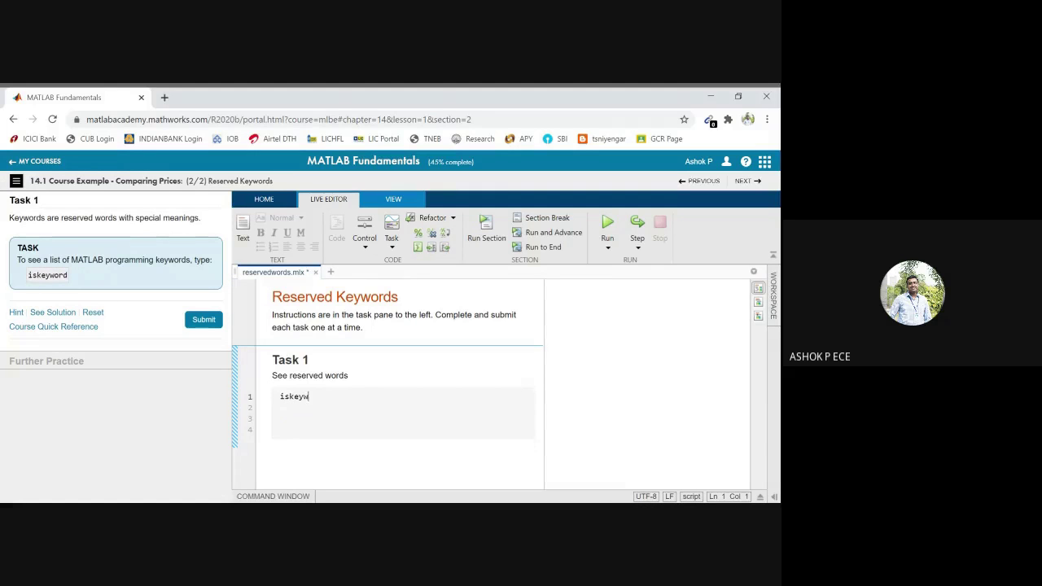
pyautogui.click(204, 319)
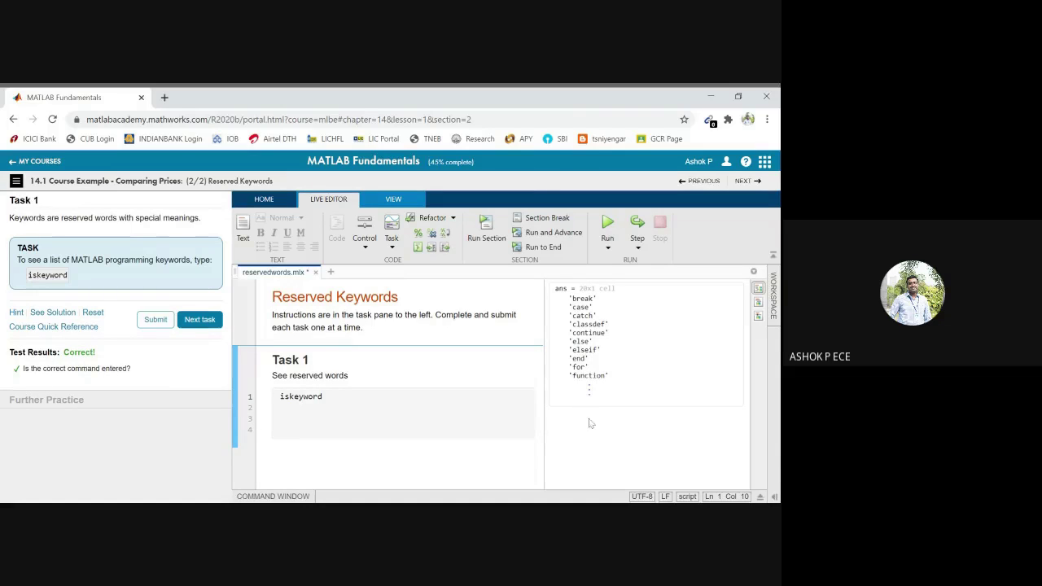
# - Widen the output pane to read the 20x1 keyword list, then restore the editor width
pyautogui.moveTo(544, 391); pyautogui.dragTo(391, 390)
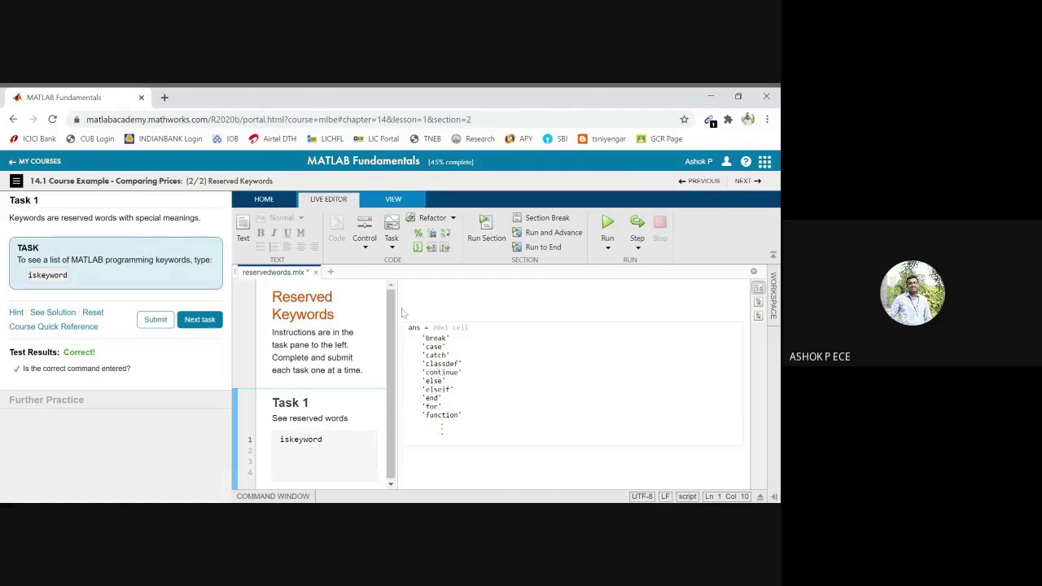
pyautogui.moveTo(399, 309); pyautogui.dragTo(555, 309)
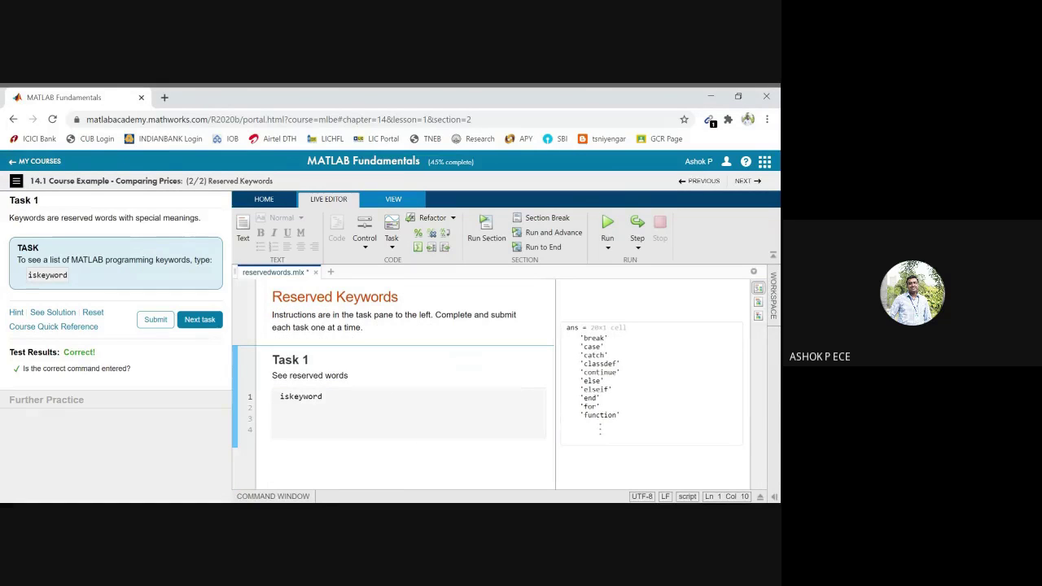
pyautogui.doubleClick(297, 397)
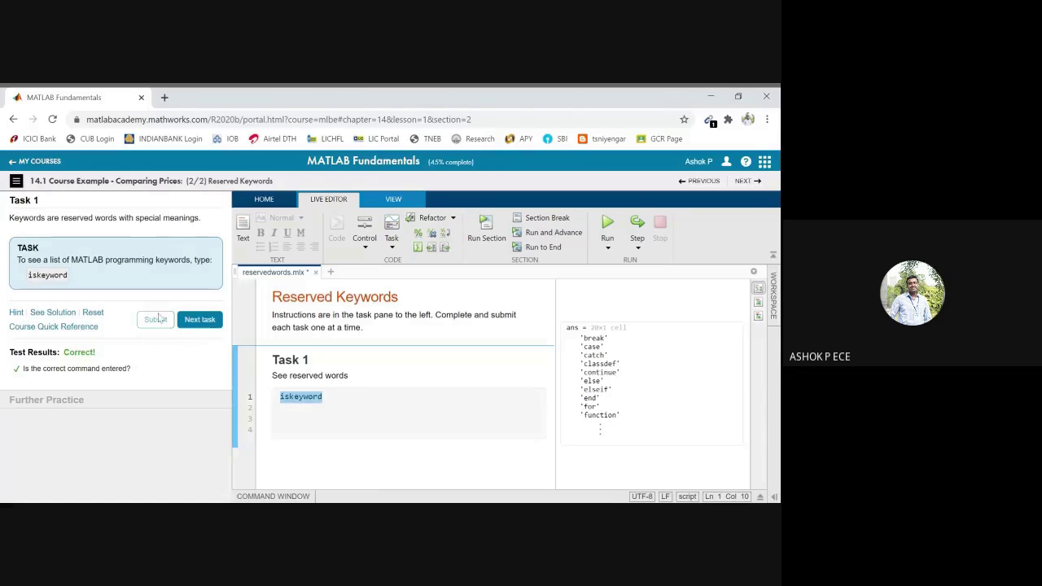
# - Go to the Further Practice notes, highlight the keywords-not-variables sentence, and undo the code edits
pyautogui.click(192, 321)
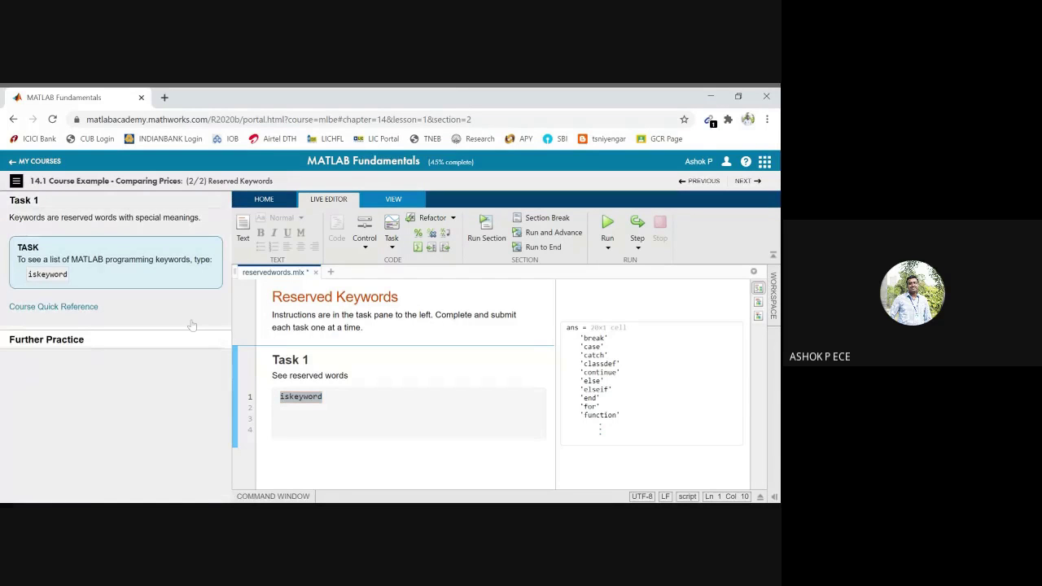
pyautogui.scroll(-2, 192, 324)
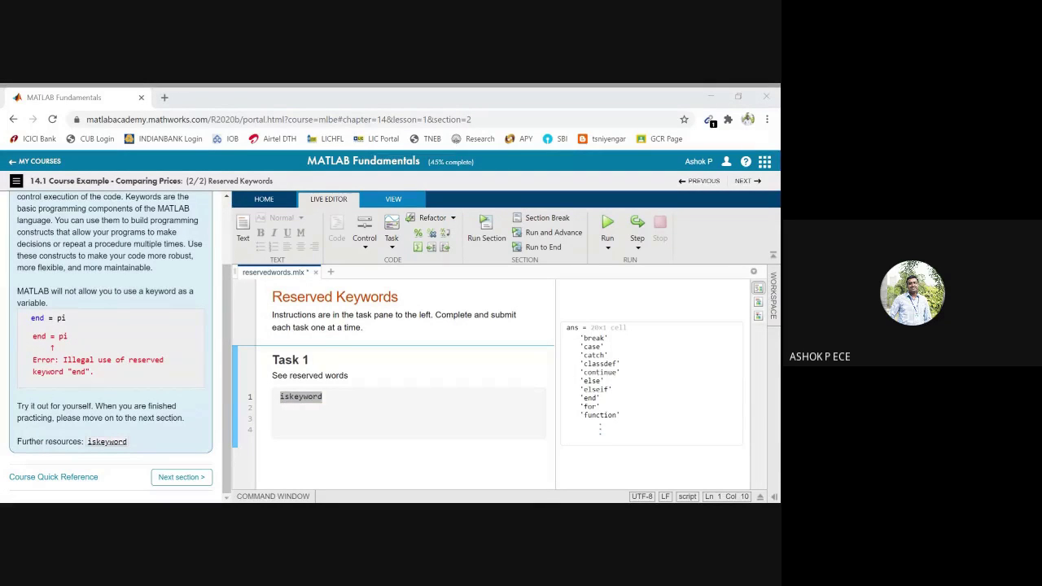
pyautogui.click(281, 408)
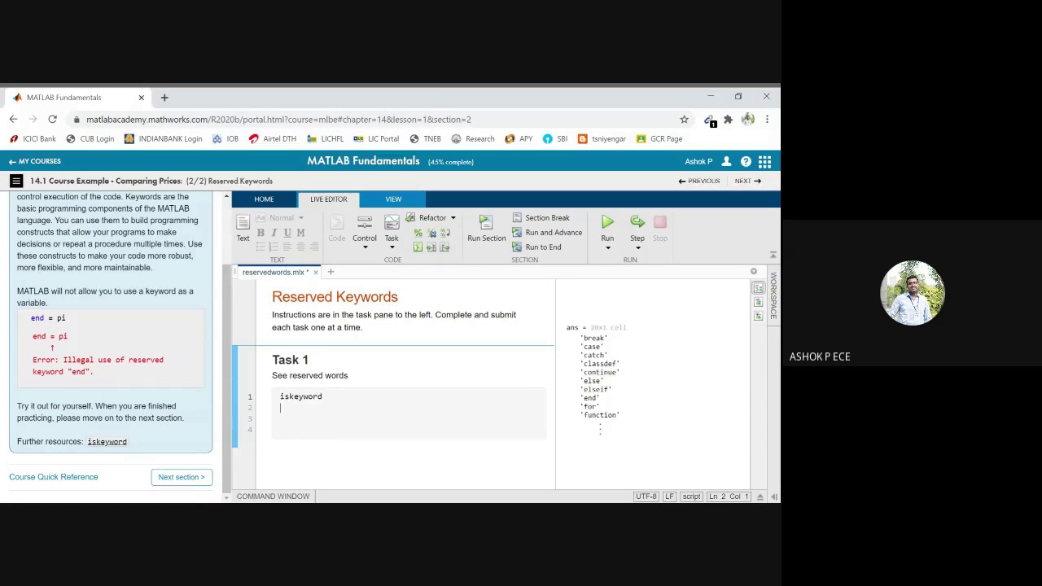
pyautogui.moveTo(17, 291); pyautogui.dragTo(140, 308)
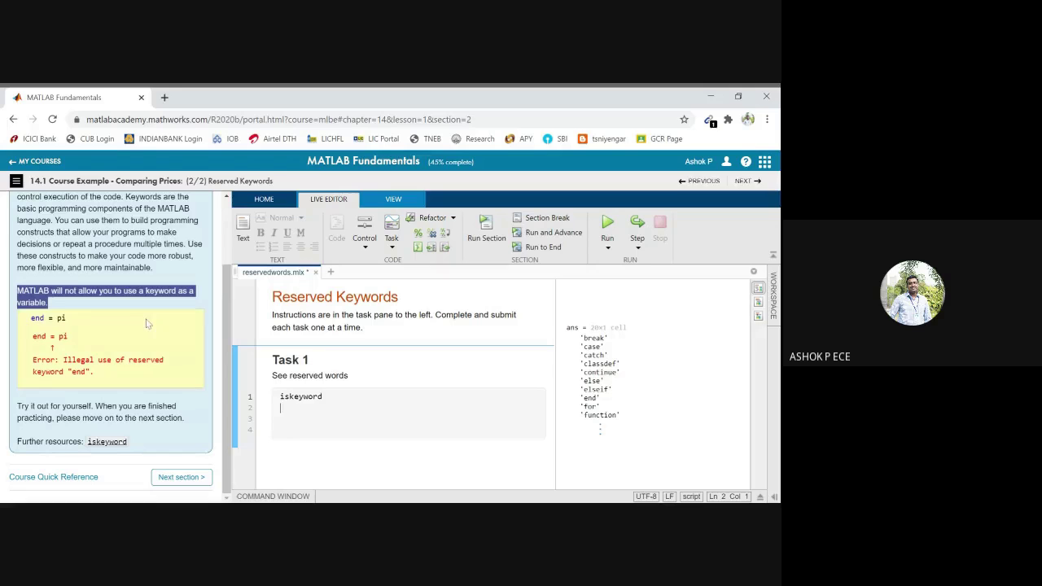
pyautogui.click(280, 407)
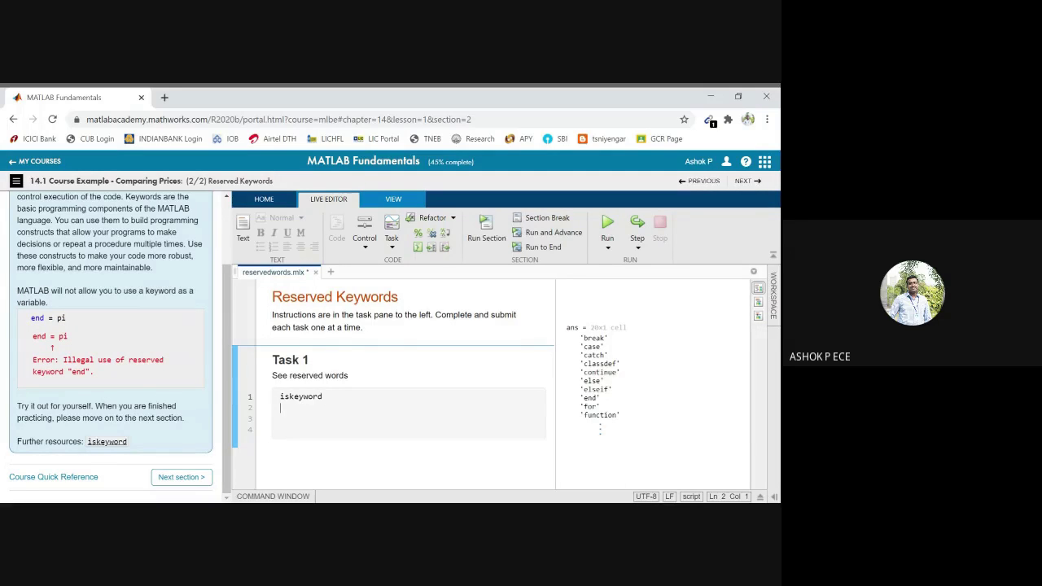
pyautogui.hotkey('ctrl', 'z')
pyautogui.hotkey('ctrl', 'z')
pyautogui.hotkey('ctrl', 'z')
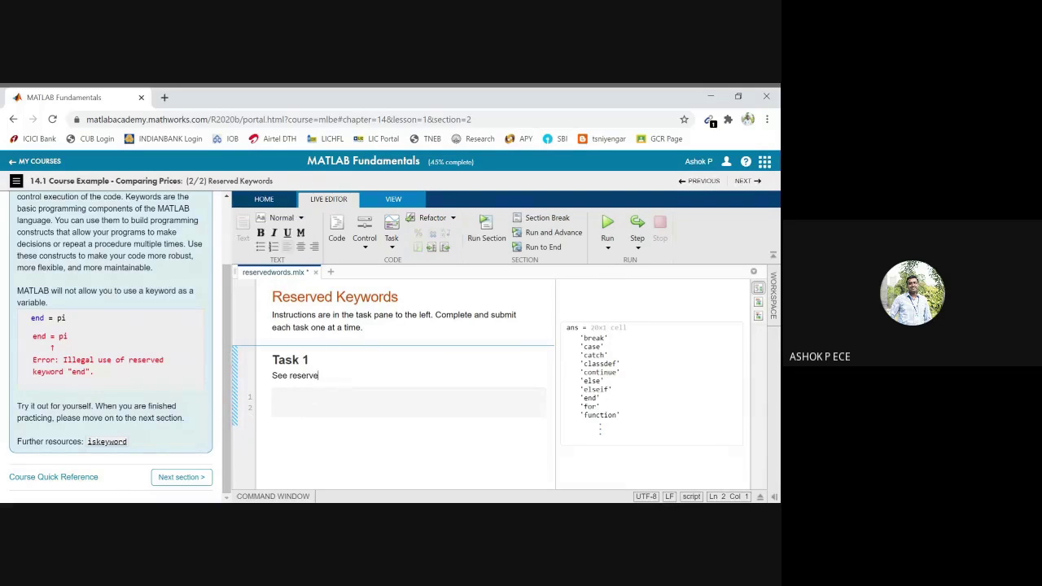
# - Enter break = 50 in the code block and run the section to see the error
pyautogui.click(280, 407)
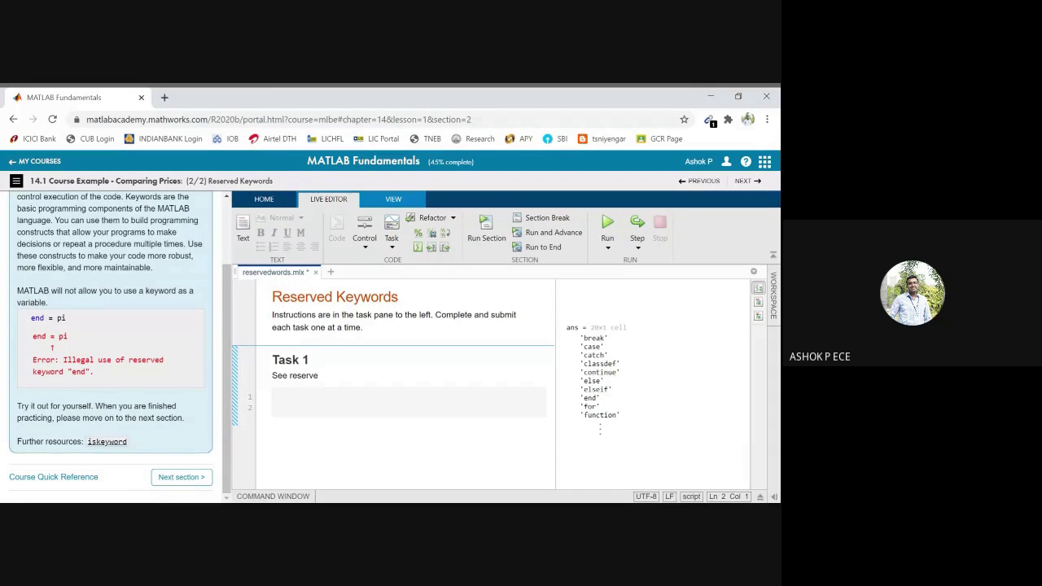
pyautogui.hotkey('ctrl', 'y')
pyautogui.write('b')
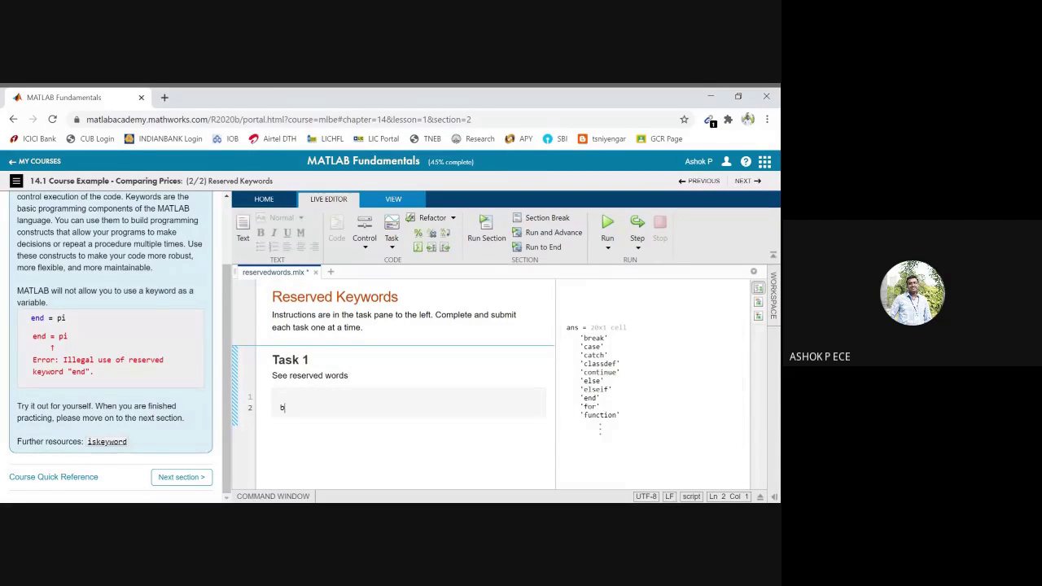
pyautogui.write("reak='")
pyautogui.write('0')
pyautogui.click(486, 227)
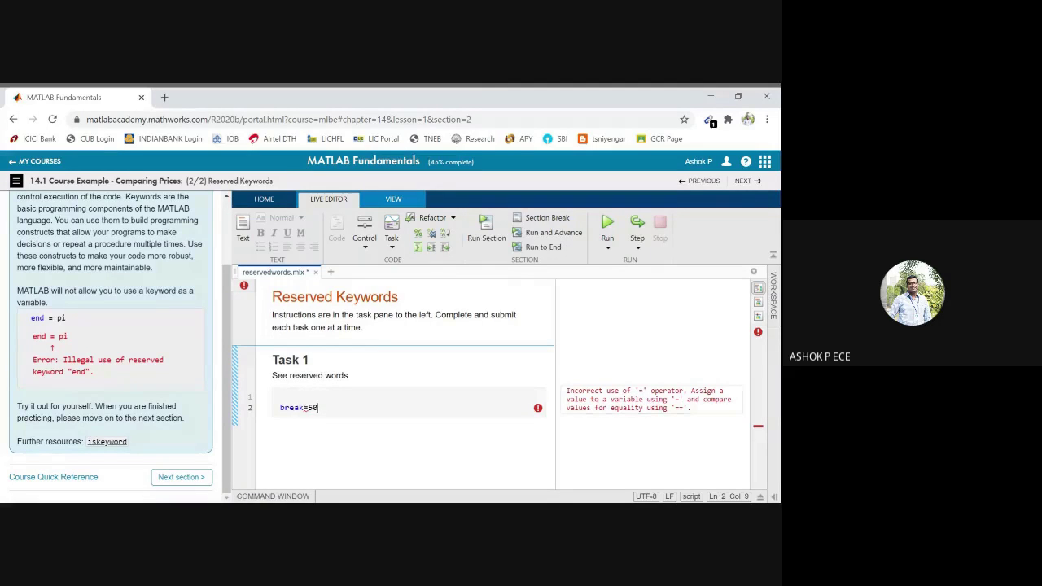
# - Change the line to break==50, then select and delete it
pyautogui.click(306, 406)
pyautogui.write('=')
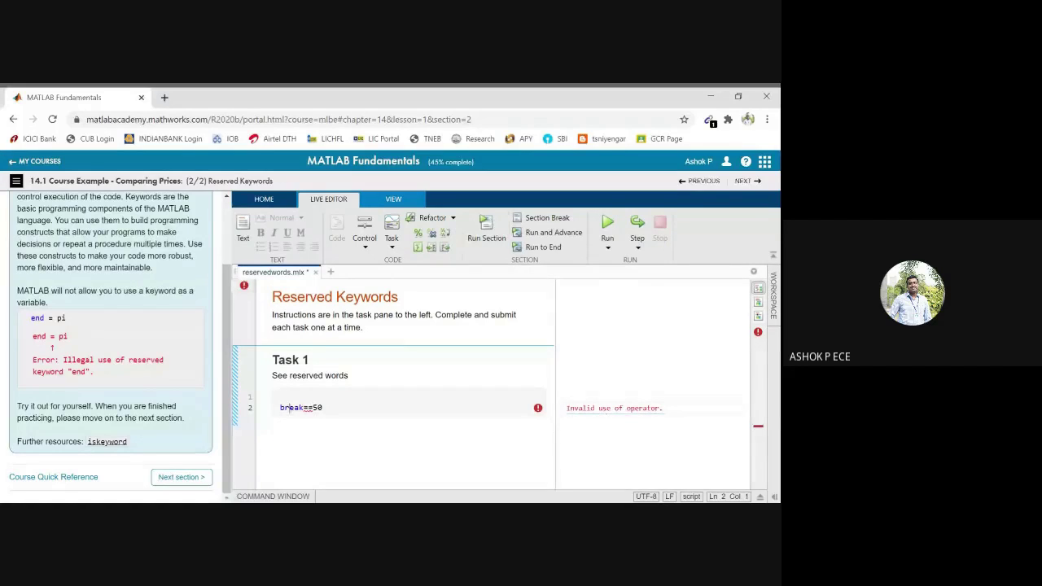
pyautogui.moveTo(280, 407); pyautogui.dragTo(323, 406)
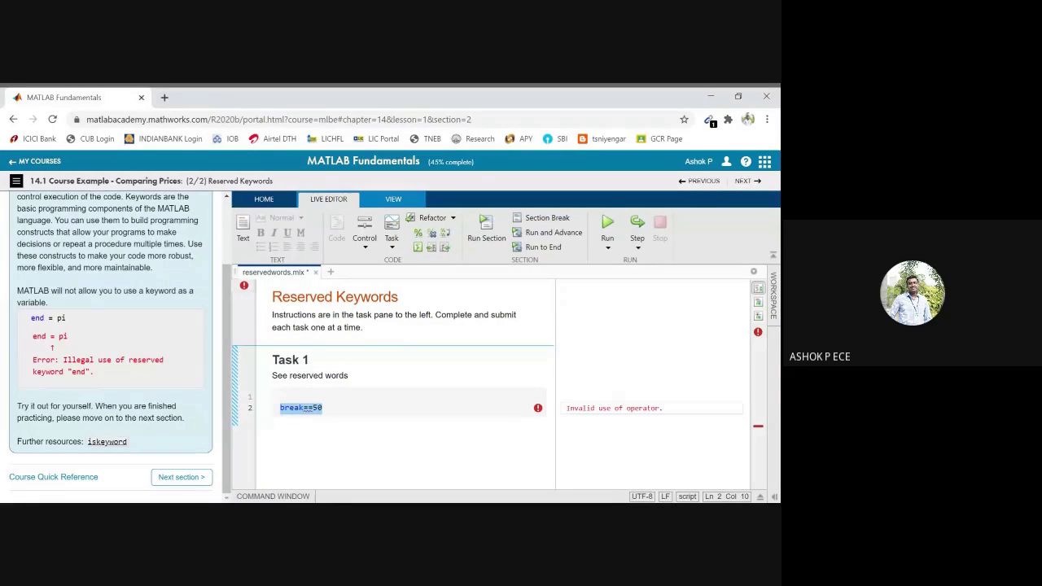
pyautogui.moveTo(322, 407); pyautogui.dragTo(250, 408)
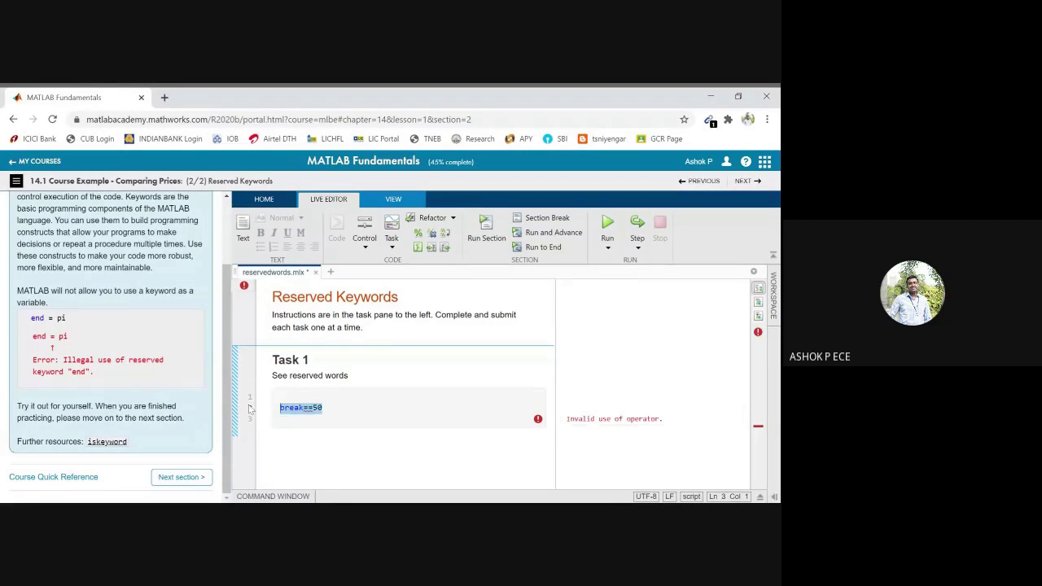
pyautogui.press('BackSpace')
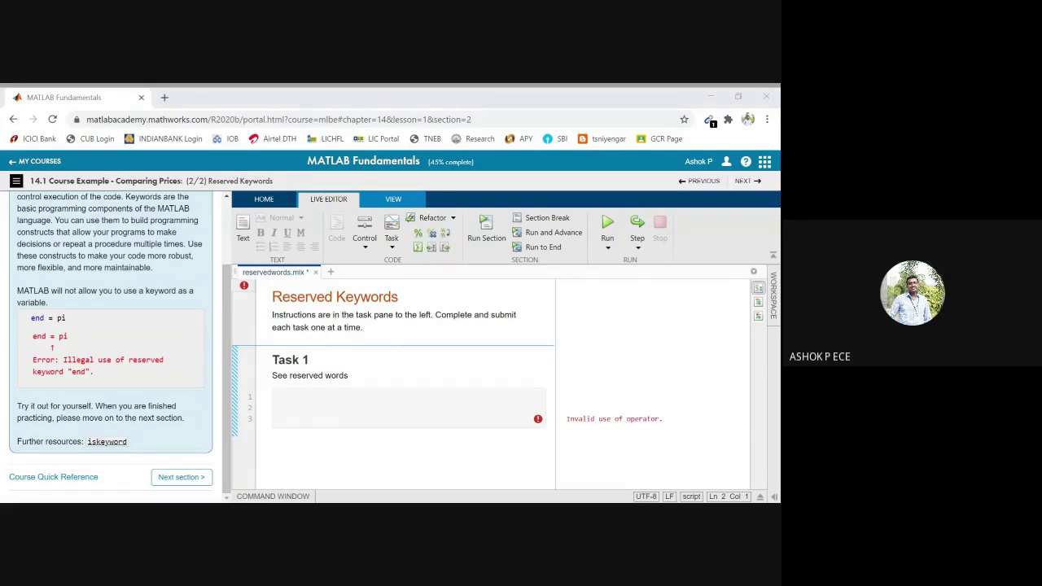
# - Type the keywords if, else, case, break and while on separate lines, then go to lesson 14.2
pyautogui.write('if')
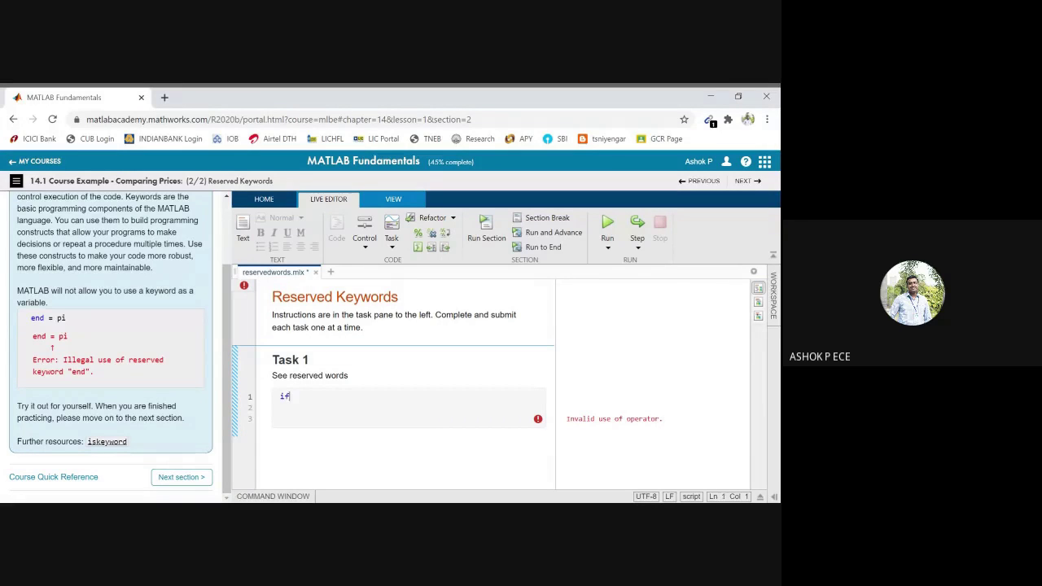
pyautogui.press('Return')
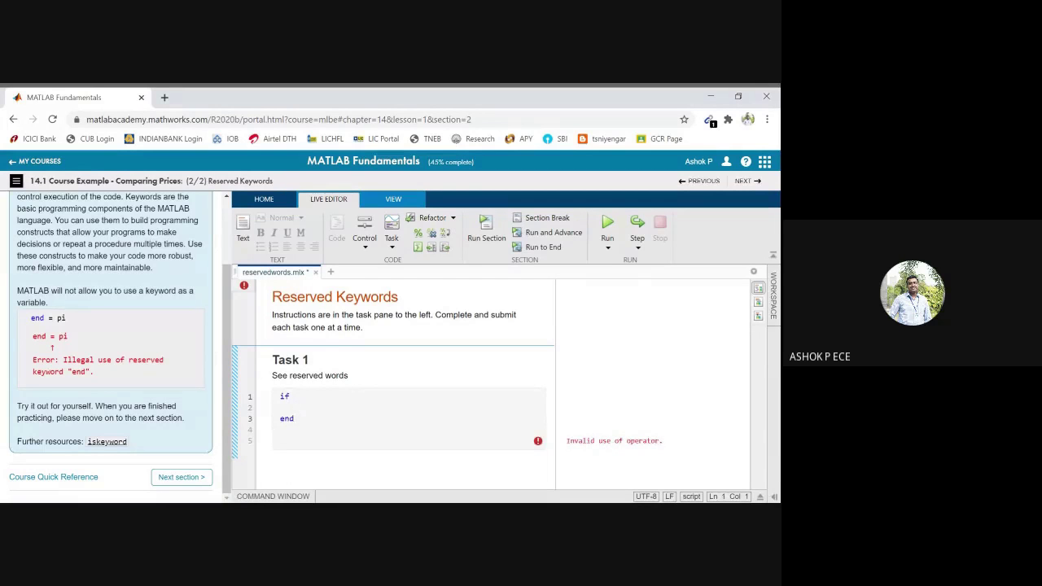
pyautogui.write('else')
pyautogui.press('Return')
pyautogui.write('case')
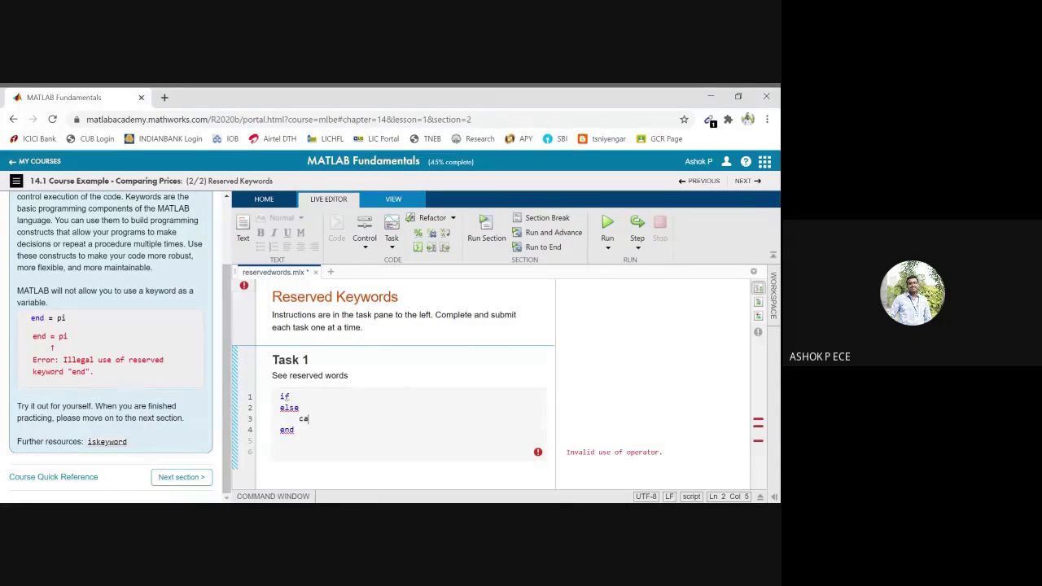
pyautogui.press('Return')
pyautogui.write('break')
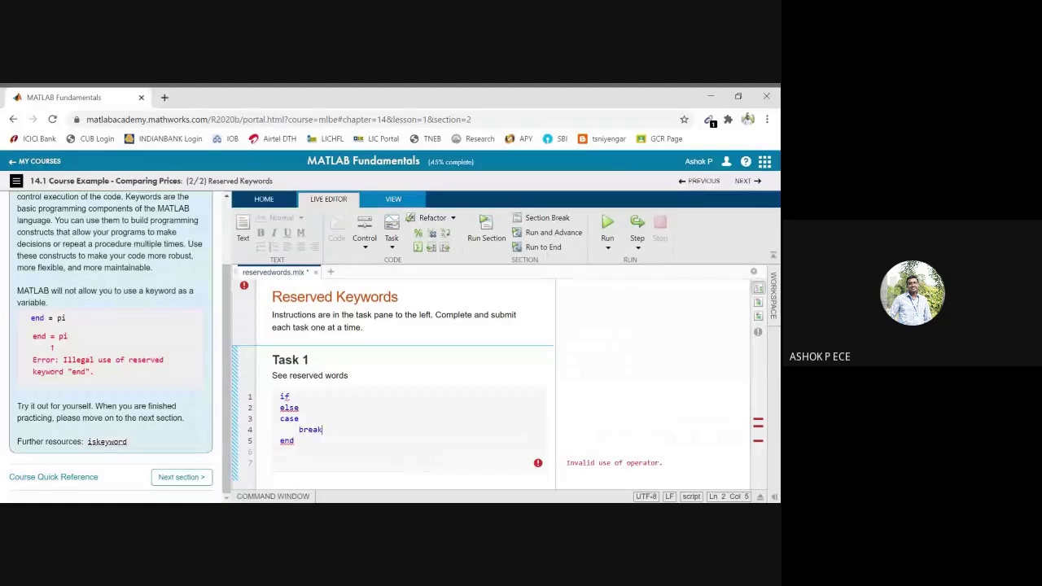
pyautogui.press('Return')
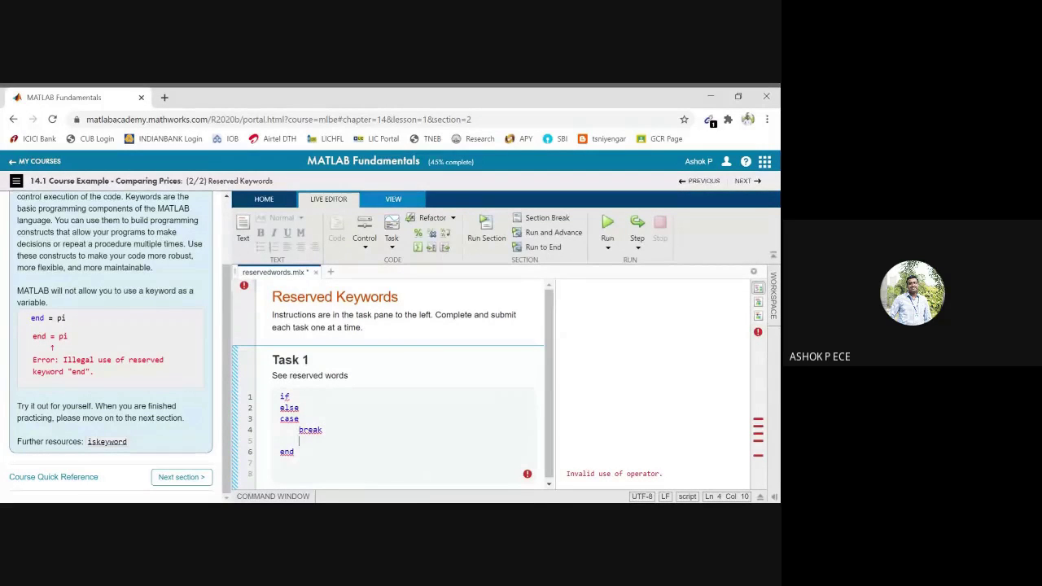
pyautogui.write('while')
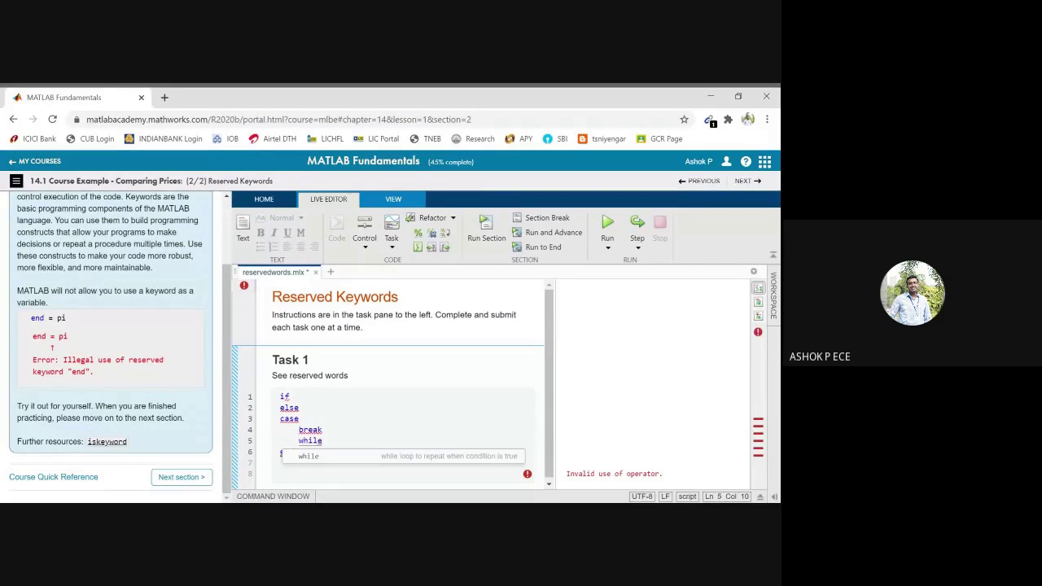
pyautogui.press('Escape')
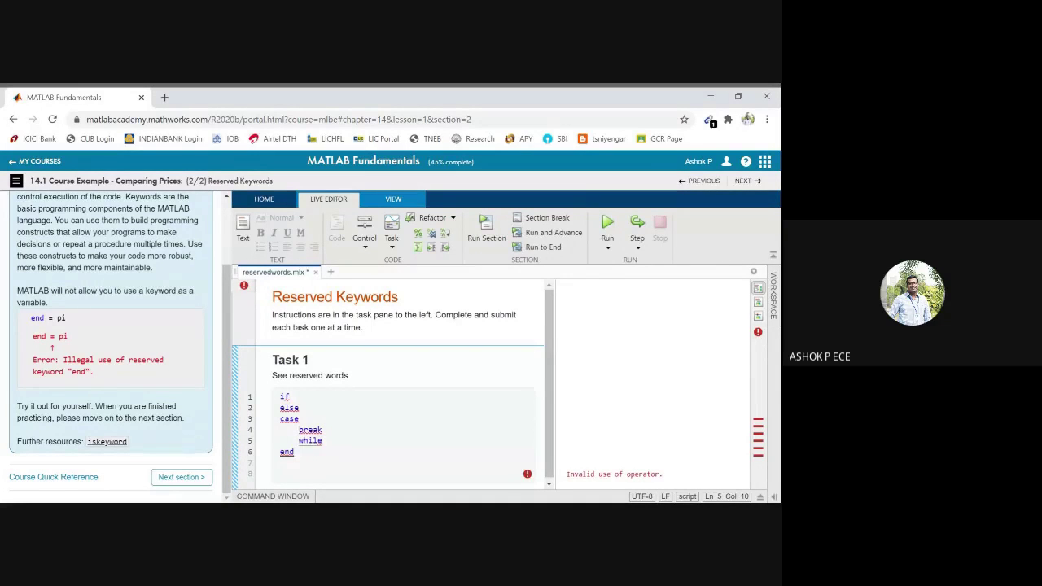
pyautogui.click(187, 478)
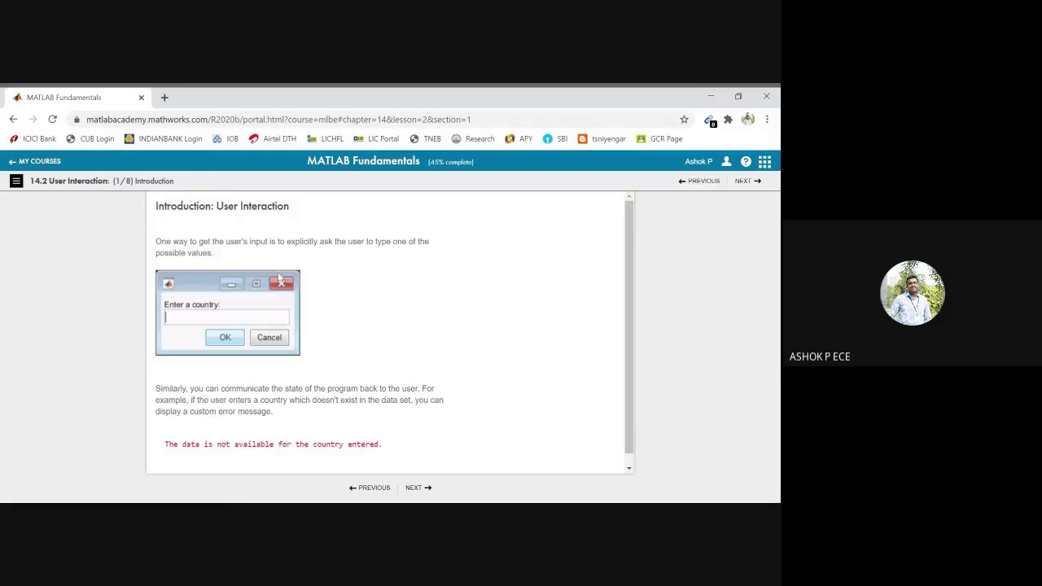